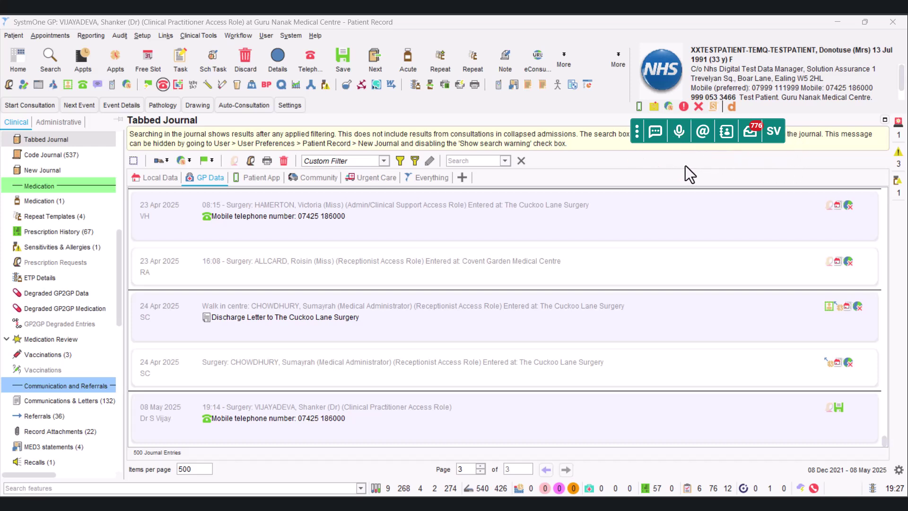
- Open Accurx Scribe from the toolbar microphone and move its window up and to the left
click(681, 137)
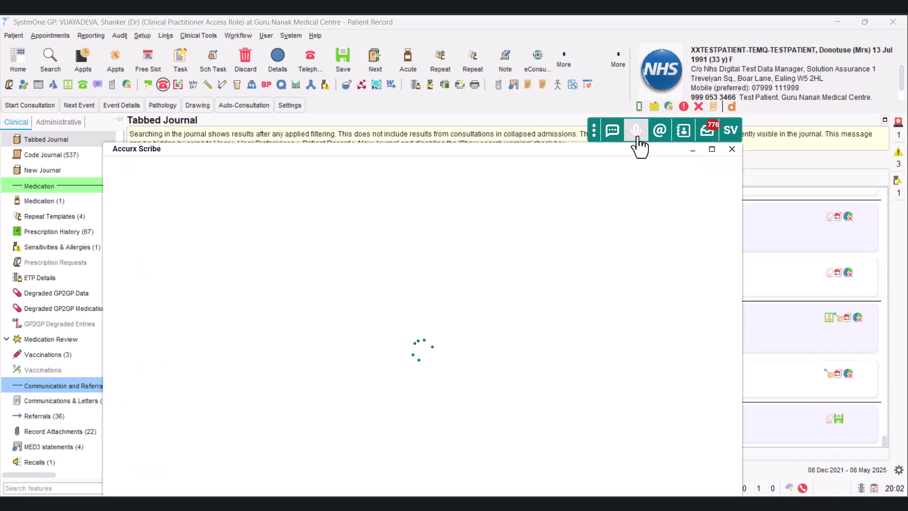
drag(499, 152, 424, 64)
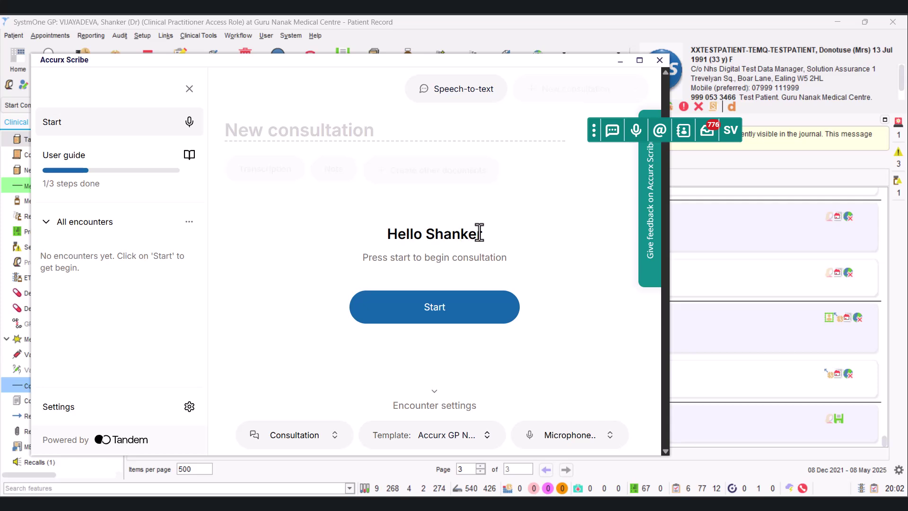
- Start recording the consultation as a new encounter
click(461, 321)
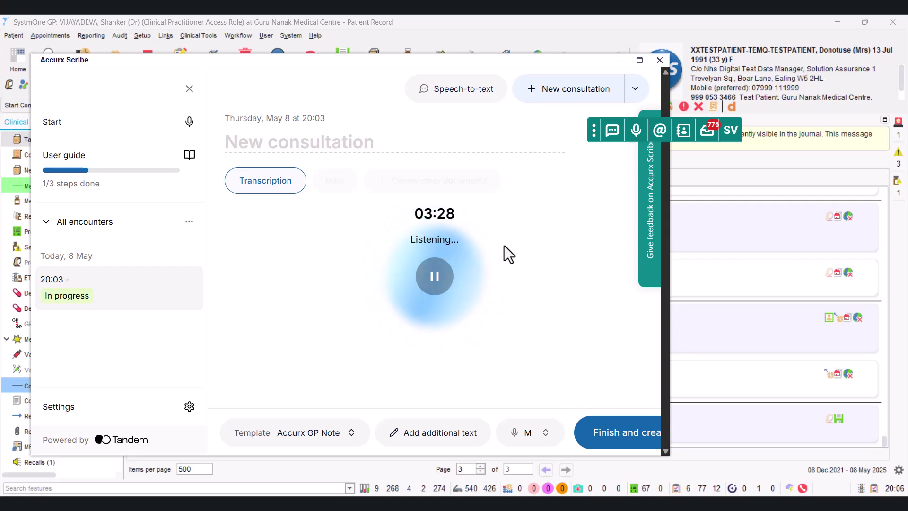
- Stop the recording and generate the 'Sore throat' GP note
click(608, 436)
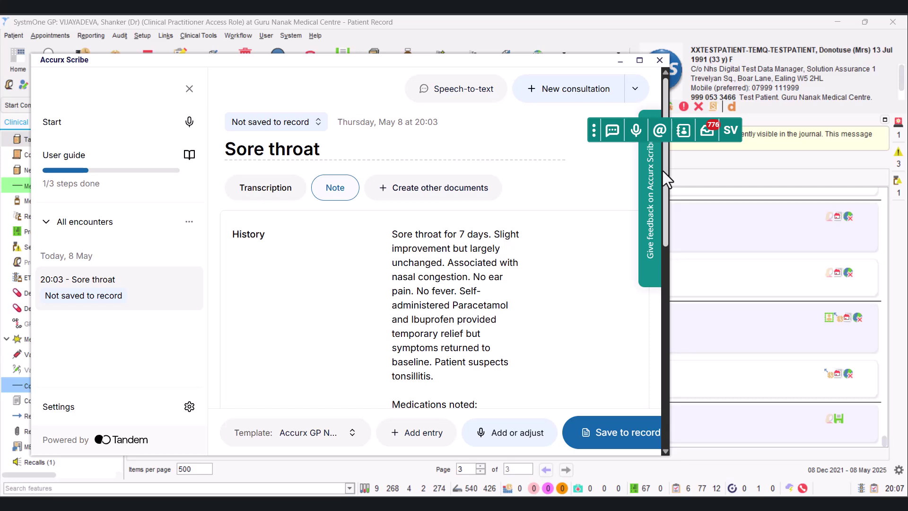
drag(663, 171, 666, 215)
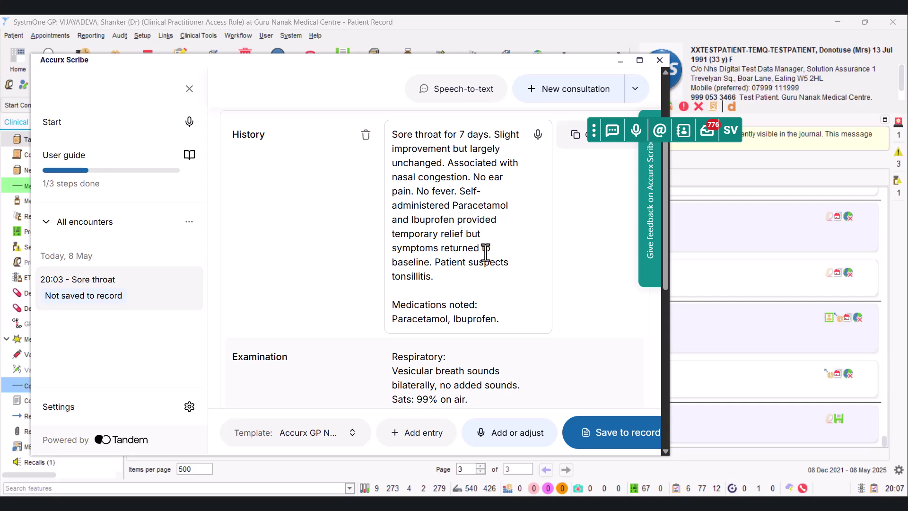
drag(666, 274, 671, 325)
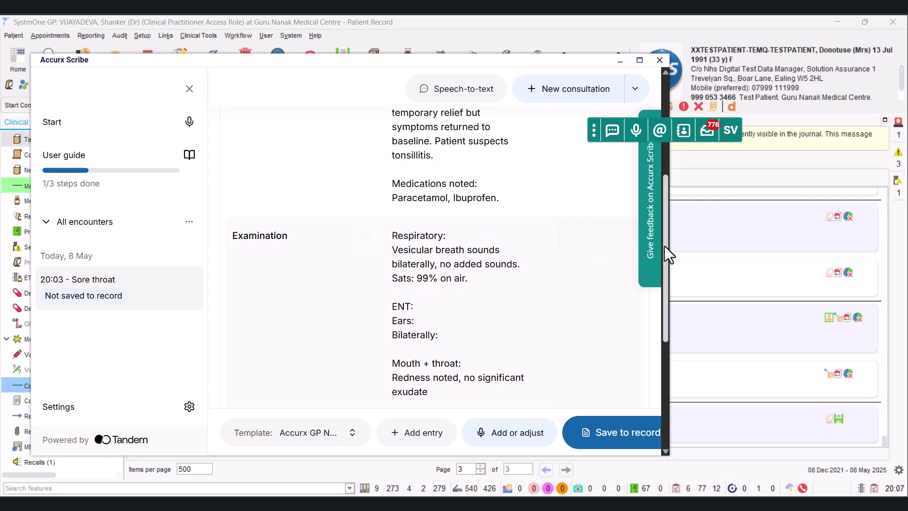
drag(665, 246, 668, 281)
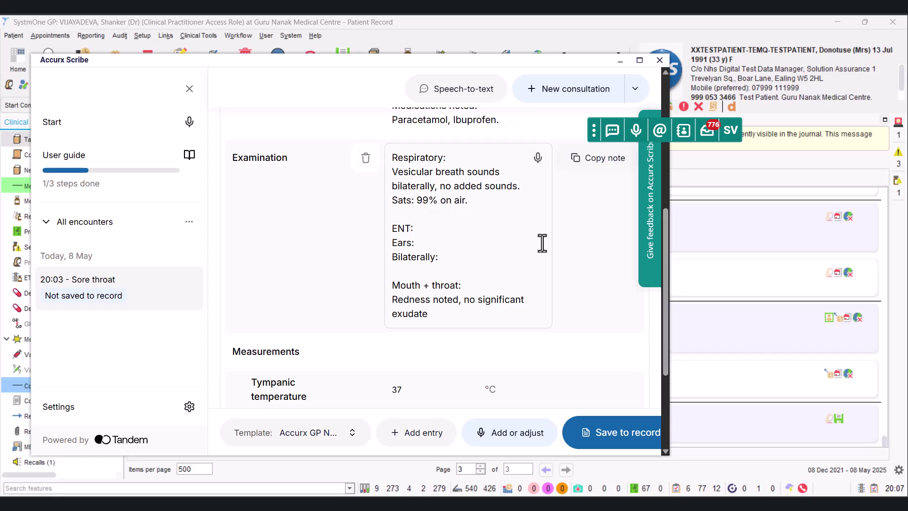
drag(665, 273, 666, 296)
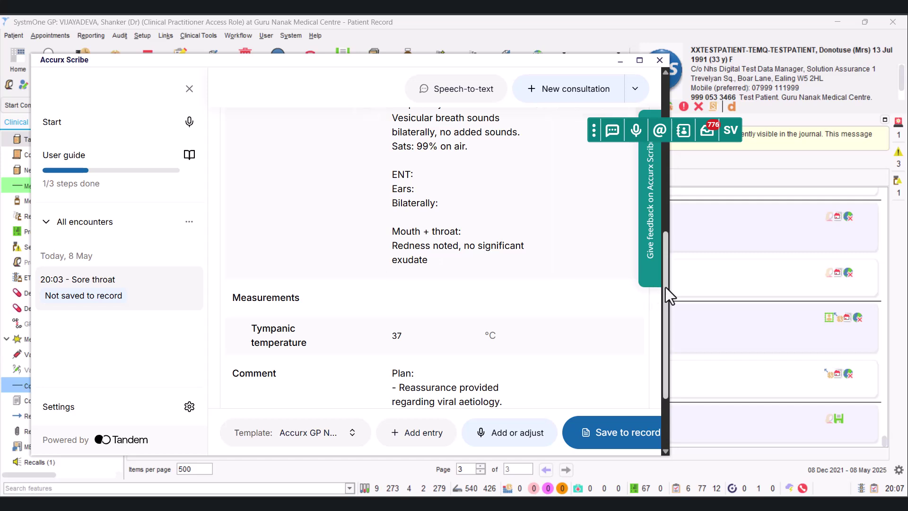
drag(666, 288, 660, 318)
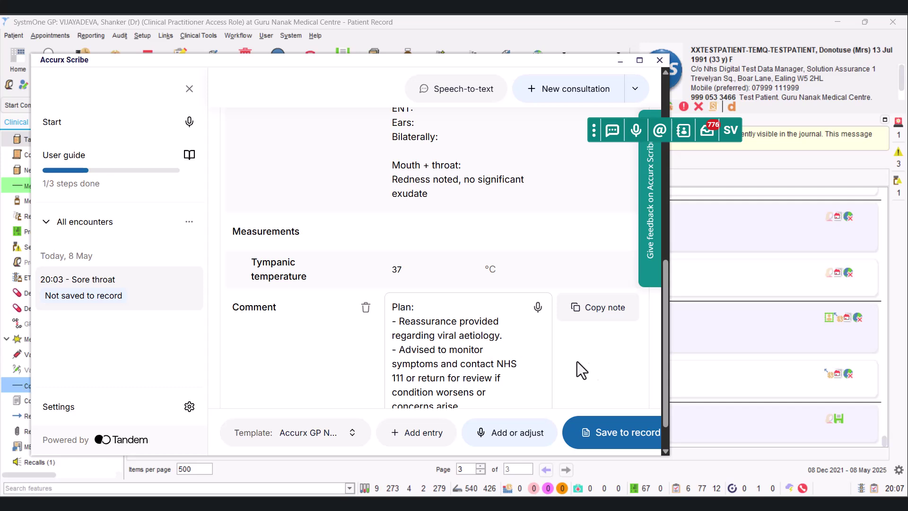
mouse_move(663, 330)
mouse_down()
mouse_move(667, 356)
mouse_move(665, 332)
mouse_up()
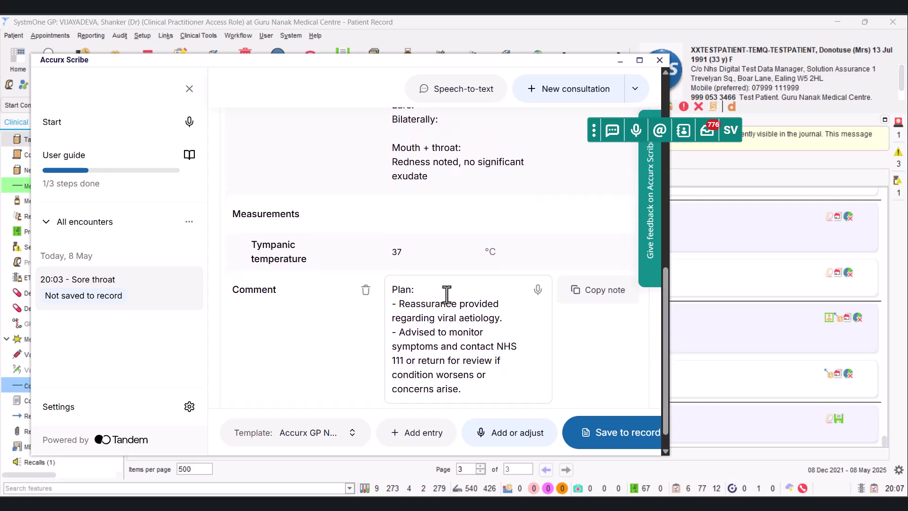
- Back out of saving to review the note, and remove the words added after Ibuprofen in History
click(608, 437)
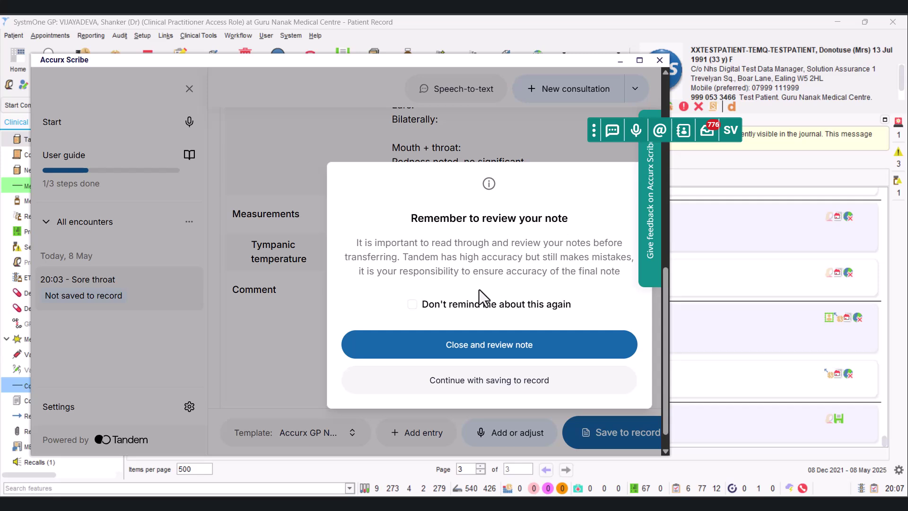
click(507, 348)
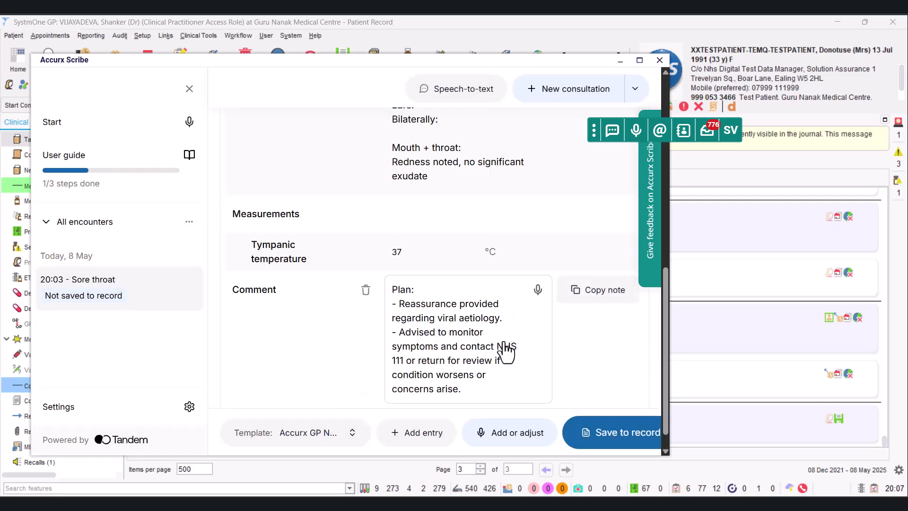
drag(665, 333, 660, 227)
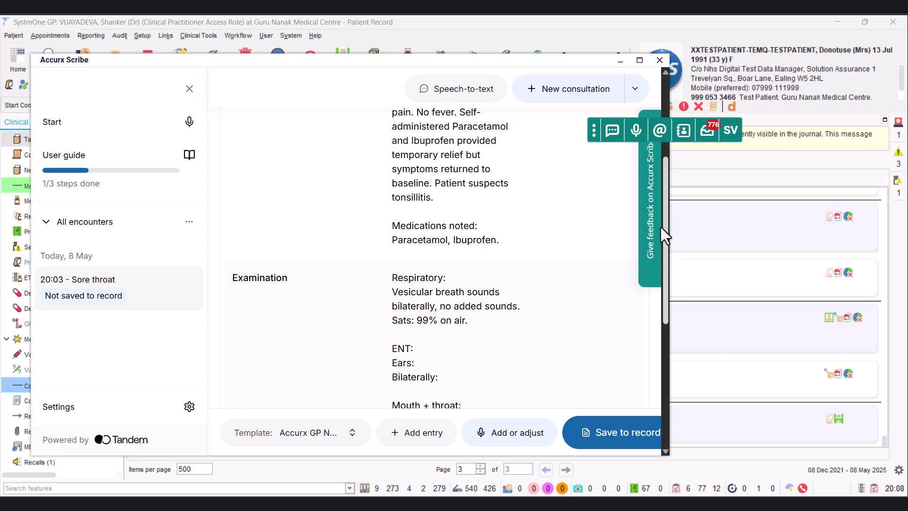
click(506, 240)
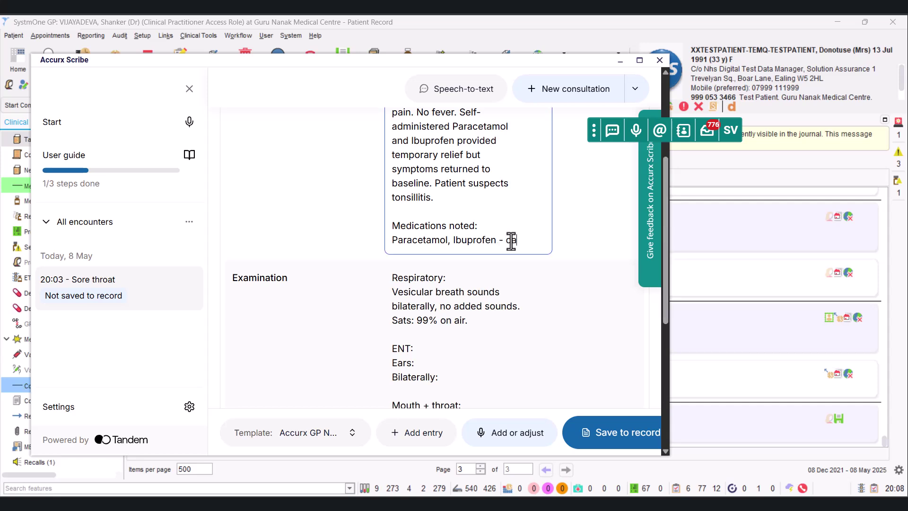
text(gave some relief)
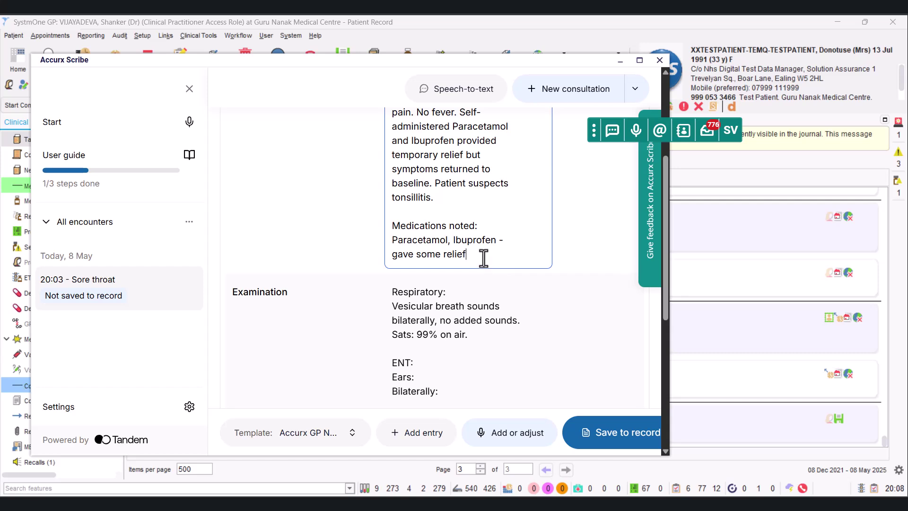
key(BackSpace)
key(BackSpace)
key(BackSpace)
key(BackSpace)
key(BackSpace)
key(BackSpace)
key(BackSpace)
key(BackSpace)
key(BackSpace)
key(BackSpace)
key(BackSpace)
key(BackSpace)
key(BackSpace)
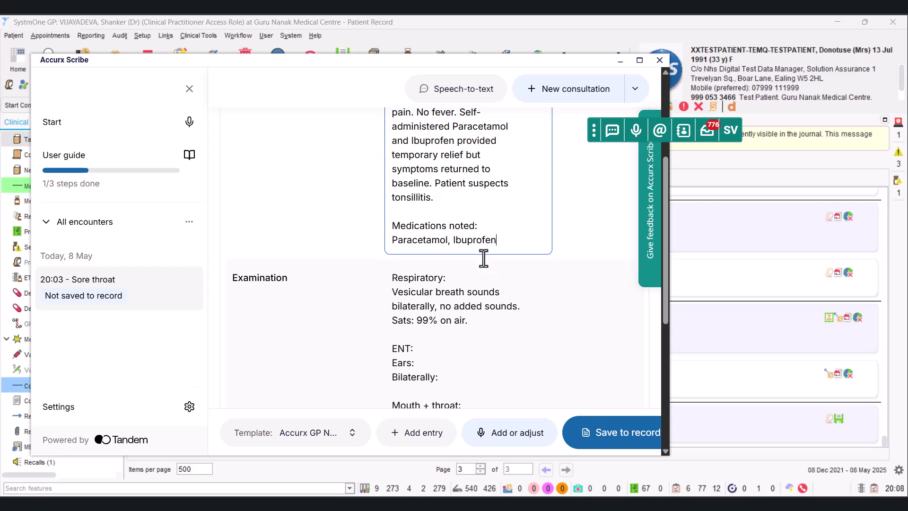
- Fill in the Examination section's Ears line so it reads 'Ears: NAD'
drag(667, 265, 669, 348)
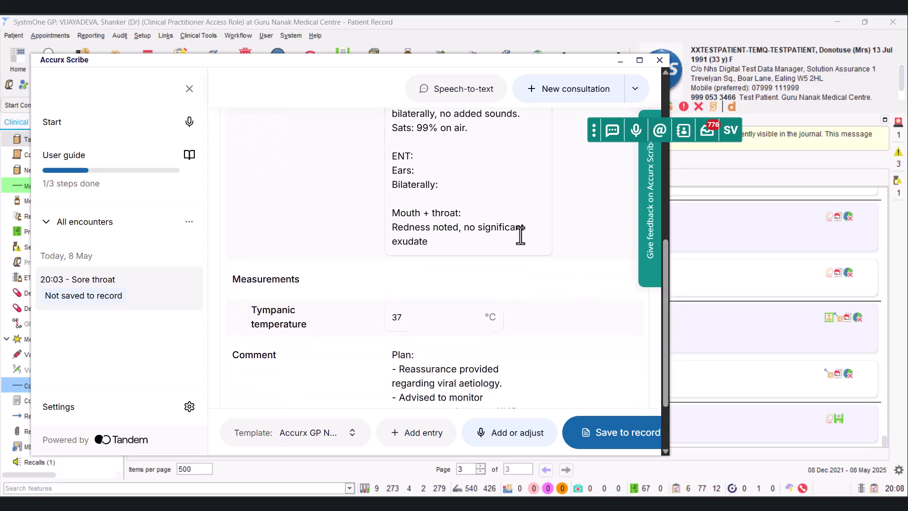
click(428, 172)
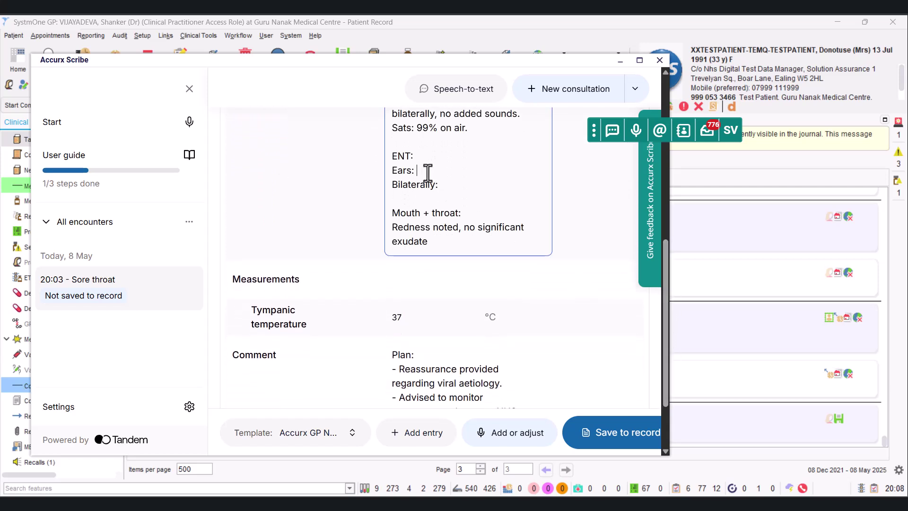
text(clear)
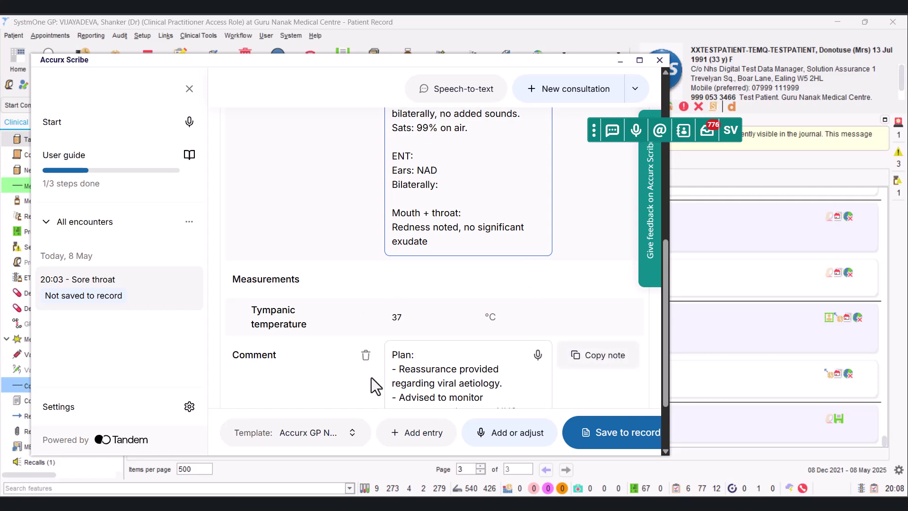
- Show the template choices: Accurx GP Note, Nurse and Pharmacist Appointment Summary
click(352, 431)
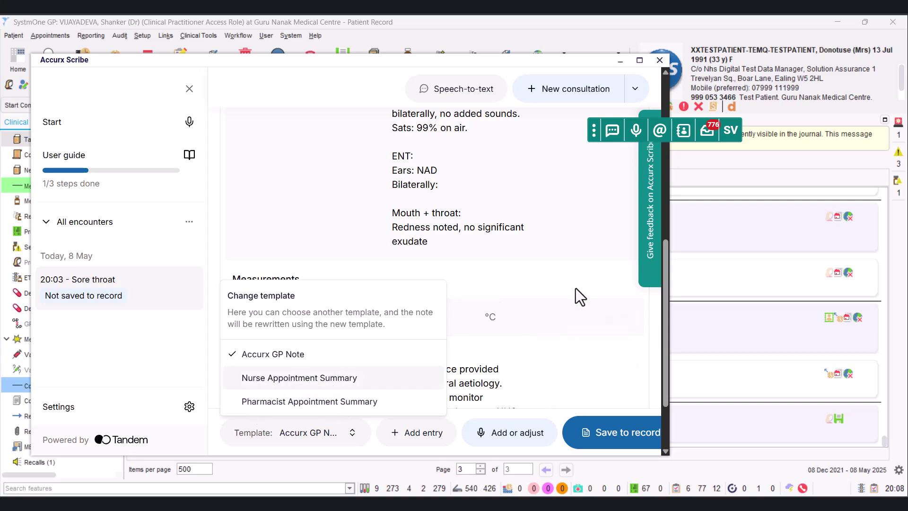
- Open the Add or adjust dictation box and delete stray dictated words from Examination
click(520, 445)
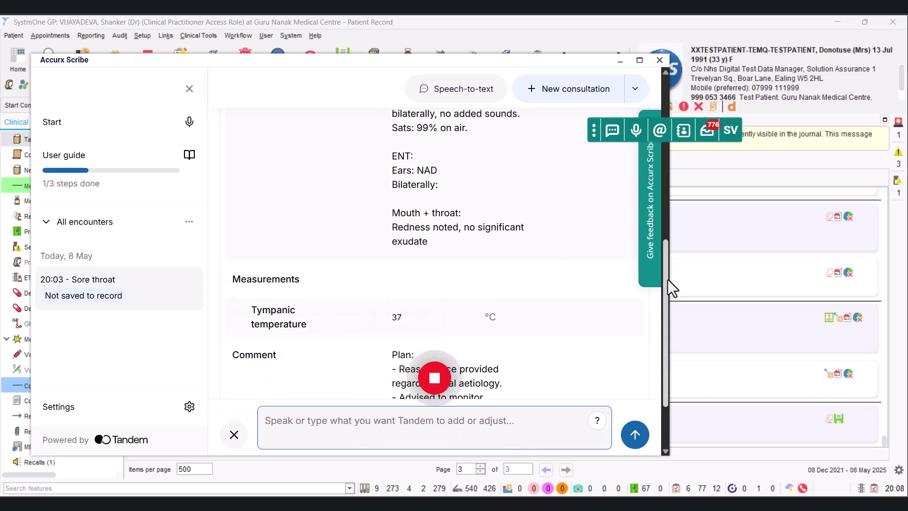
drag(668, 280, 666, 217)
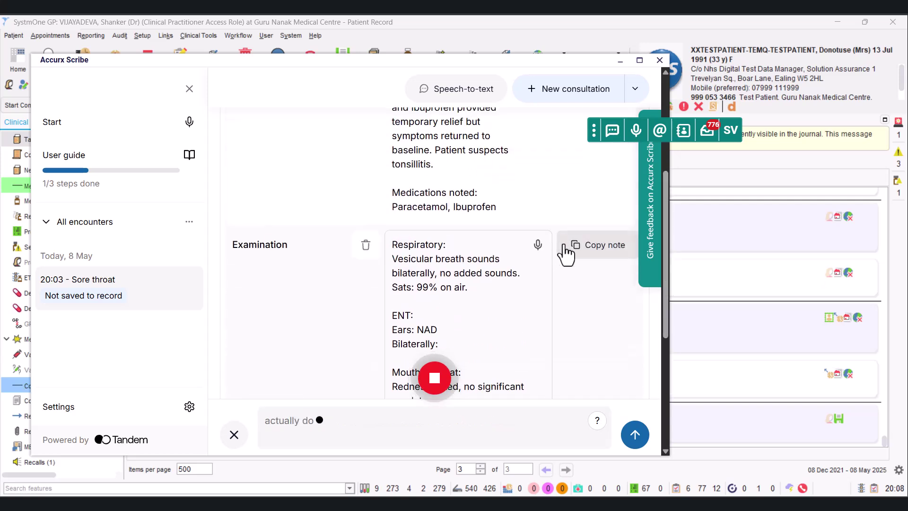
click(538, 245)
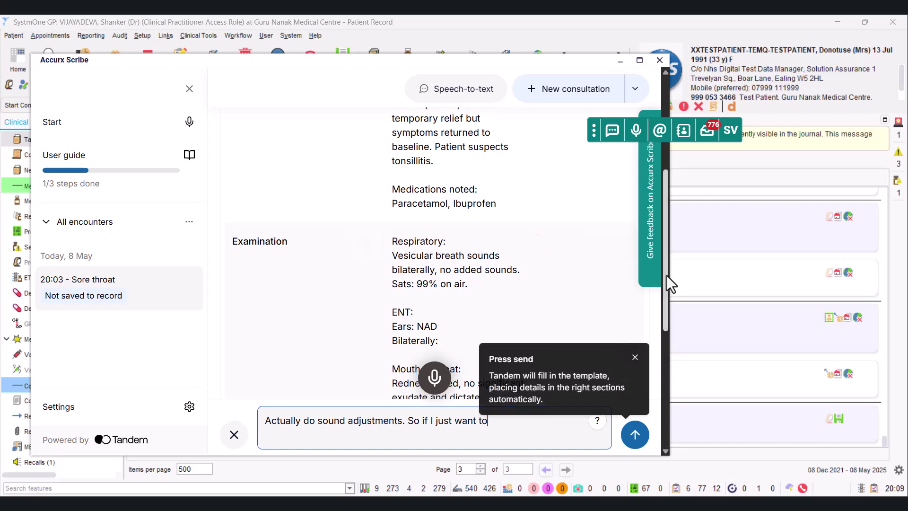
drag(666, 275, 666, 299)
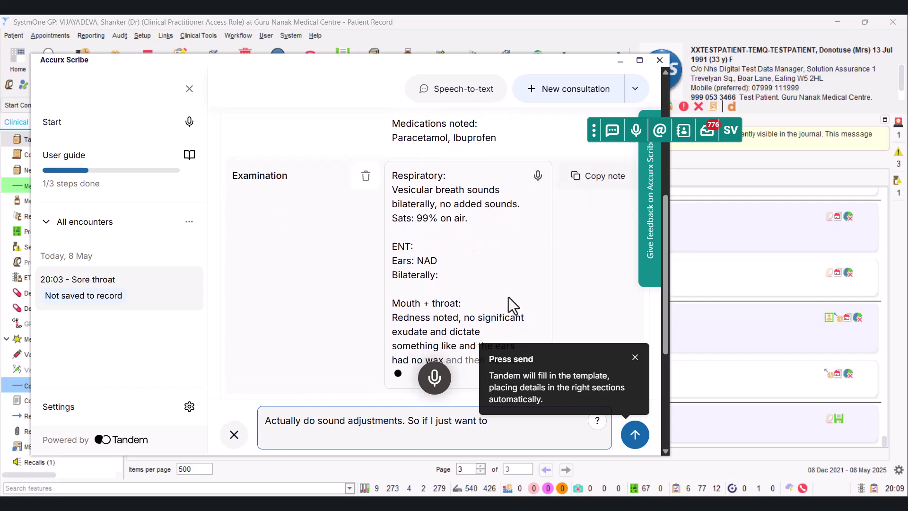
drag(665, 314, 666, 324)
drag(521, 331, 455, 316)
key(BackSpace)
key(BackSpace)
key(BackSpace)
key(BackSpace)
key(BackSpace)
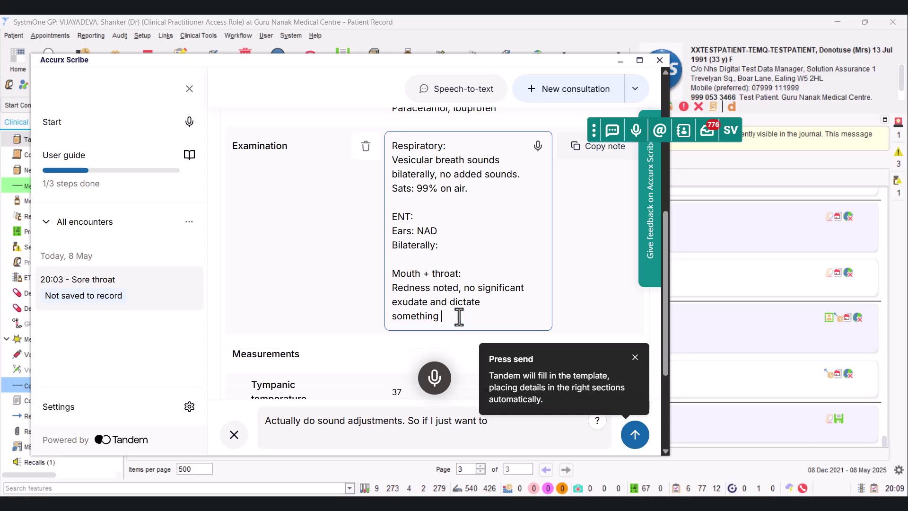
- Remove the leftover dictation so the Examination line ends at 'exudate'
click(248, 290)
drag(464, 301, 474, 324)
key(BackSpace)
key(BackSpace)
key(BackSpace)
key(BackSpace)
key(BackSpace)
key(BackSpace)
key(BackSpace)
key(BackSpace)
key(BackSpace)
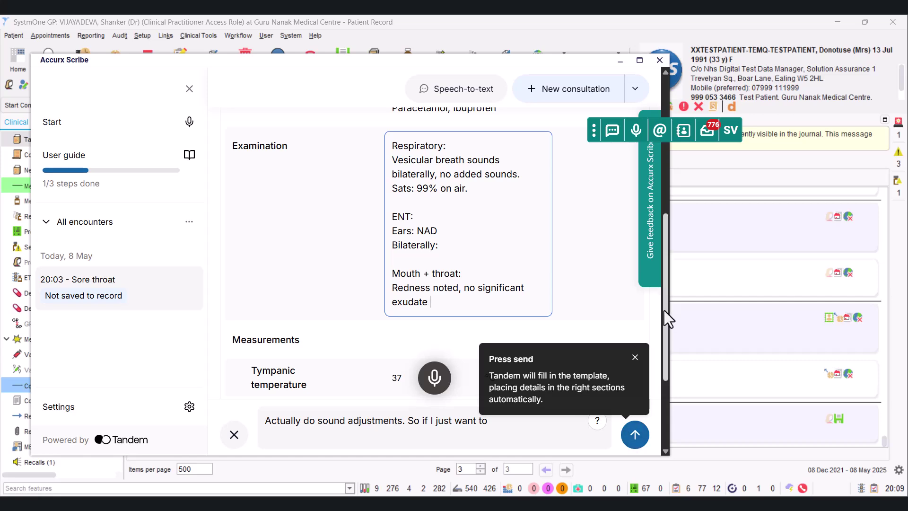
- Dismiss the Press send tip and select the whole dictated adjustment instruction
drag(665, 317, 667, 417)
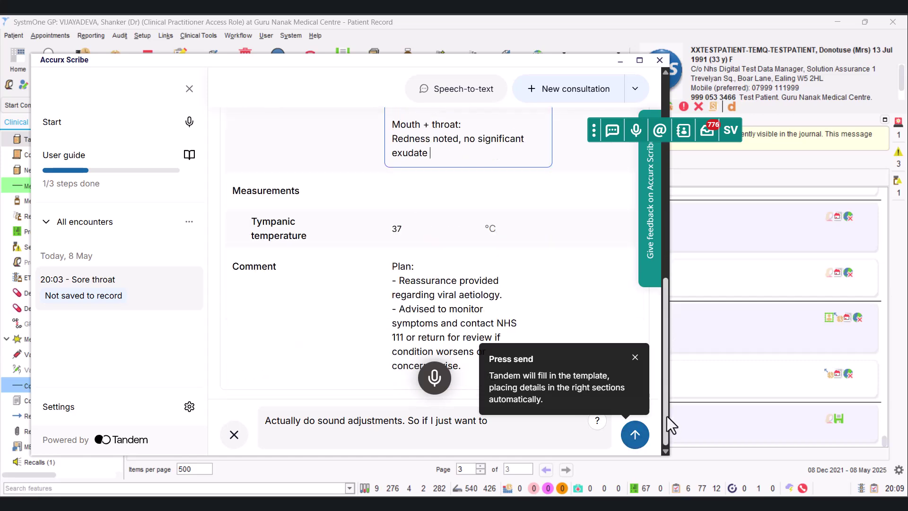
click(637, 362)
drag(548, 436, 214, 445)
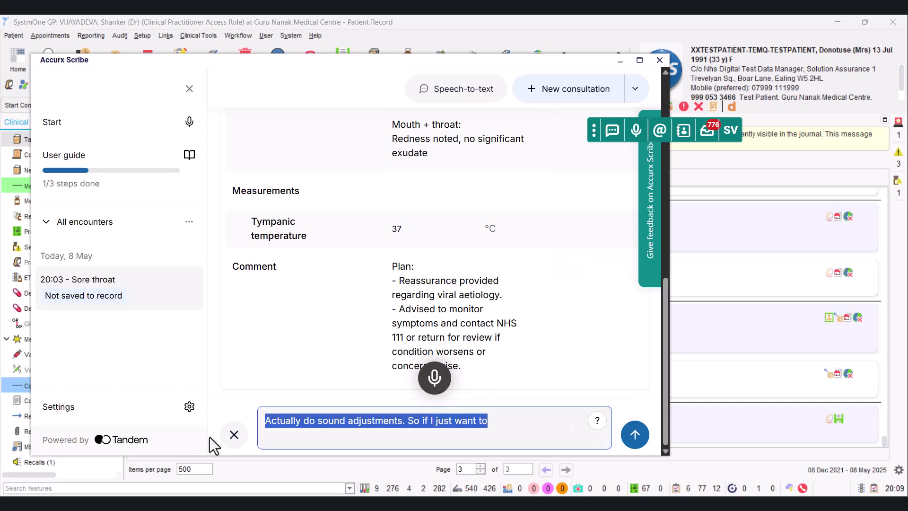
- Discard the adjustment instruction, then save the note to record and confirm the patient details
click(234, 435)
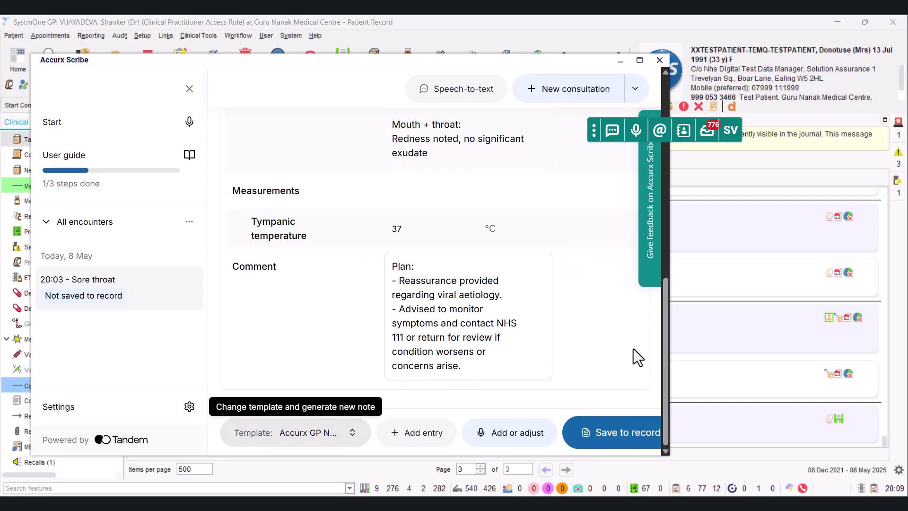
click(604, 438)
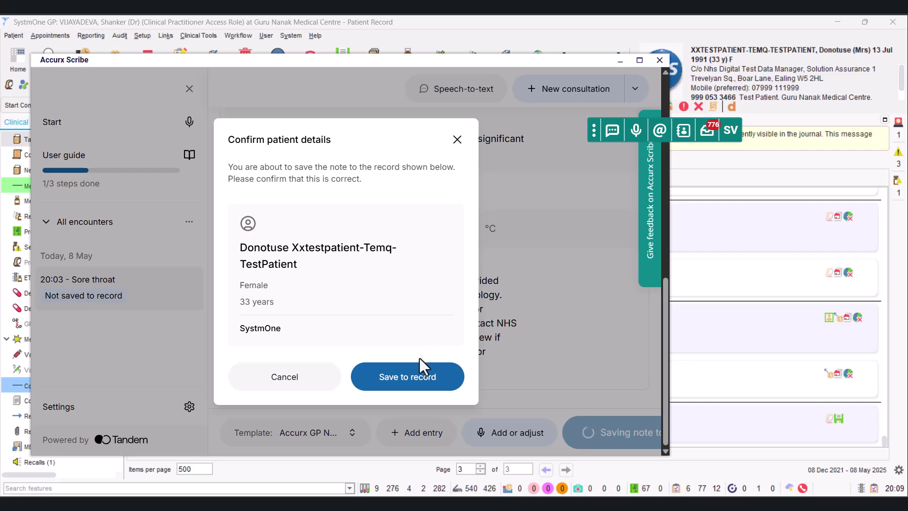
click(410, 379)
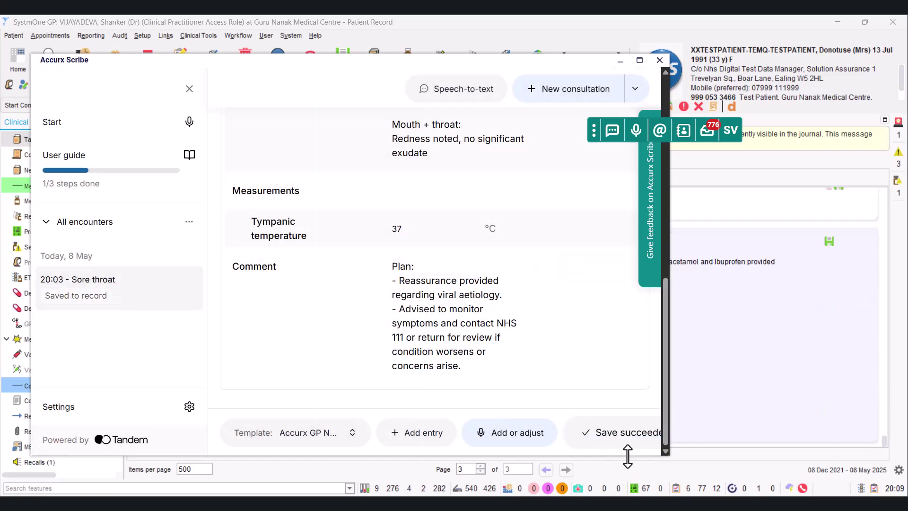
- Bring SystmOne's Tabbed Journal forward to view the 08 May 2025 20:09 sore throat entry
click(722, 358)
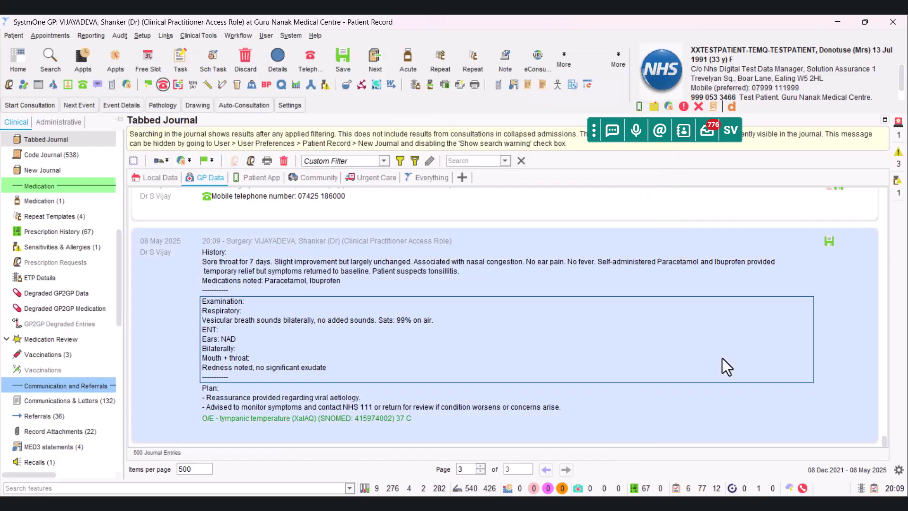